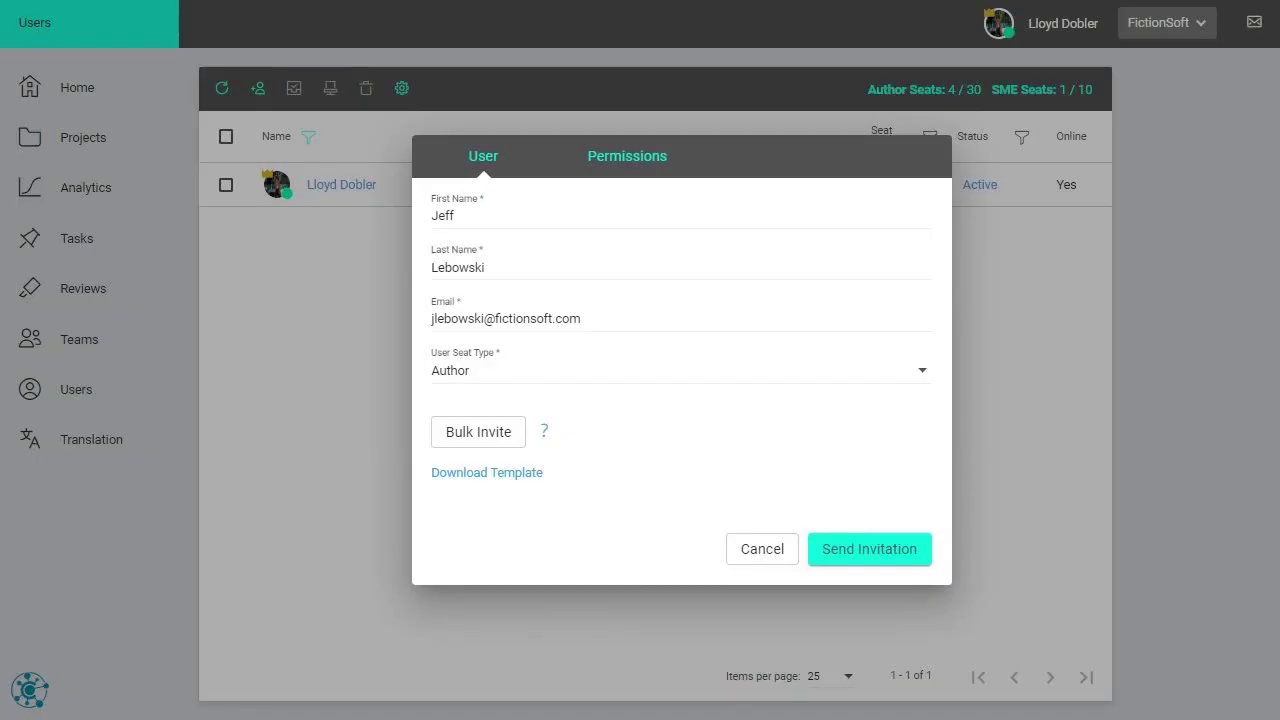
Open the new user invitation form and check the available user seat types, keeping Author.
{"action": "left_click", "coordinate": [648, 160]}
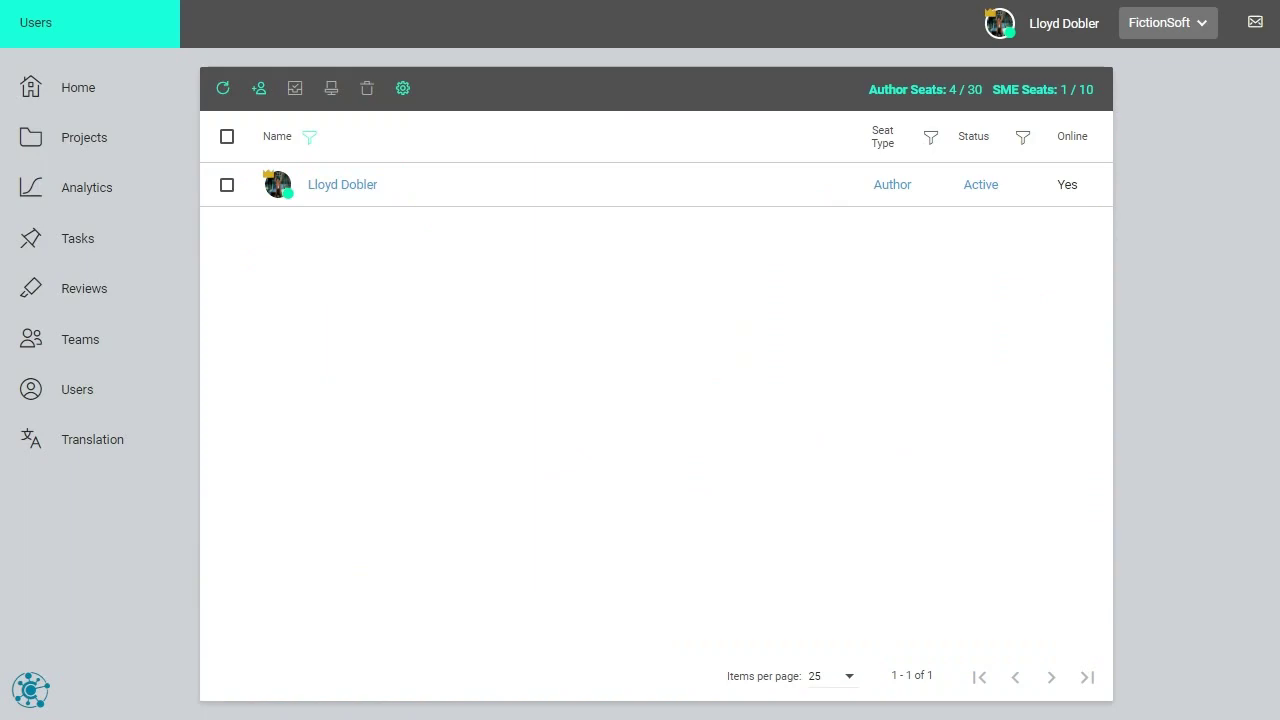
{"action": "left_click", "coordinate": [259, 88]}
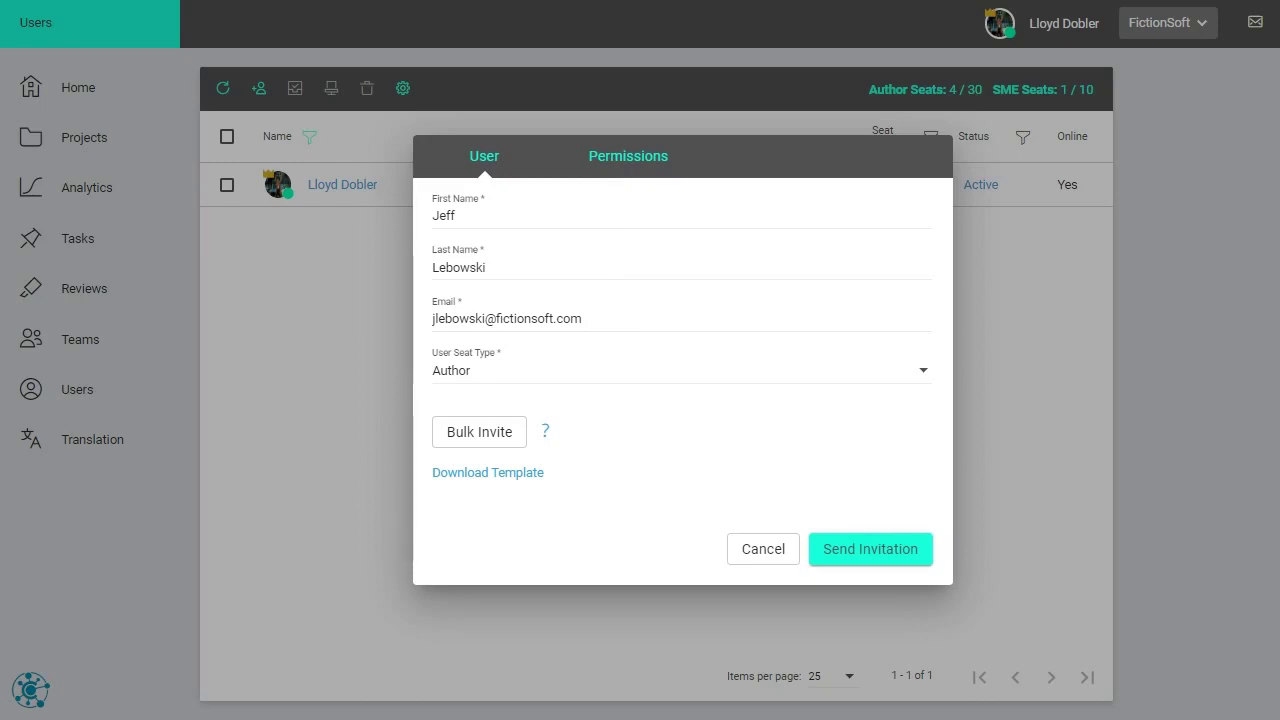
{"action": "left_click", "coordinate": [489, 370]}
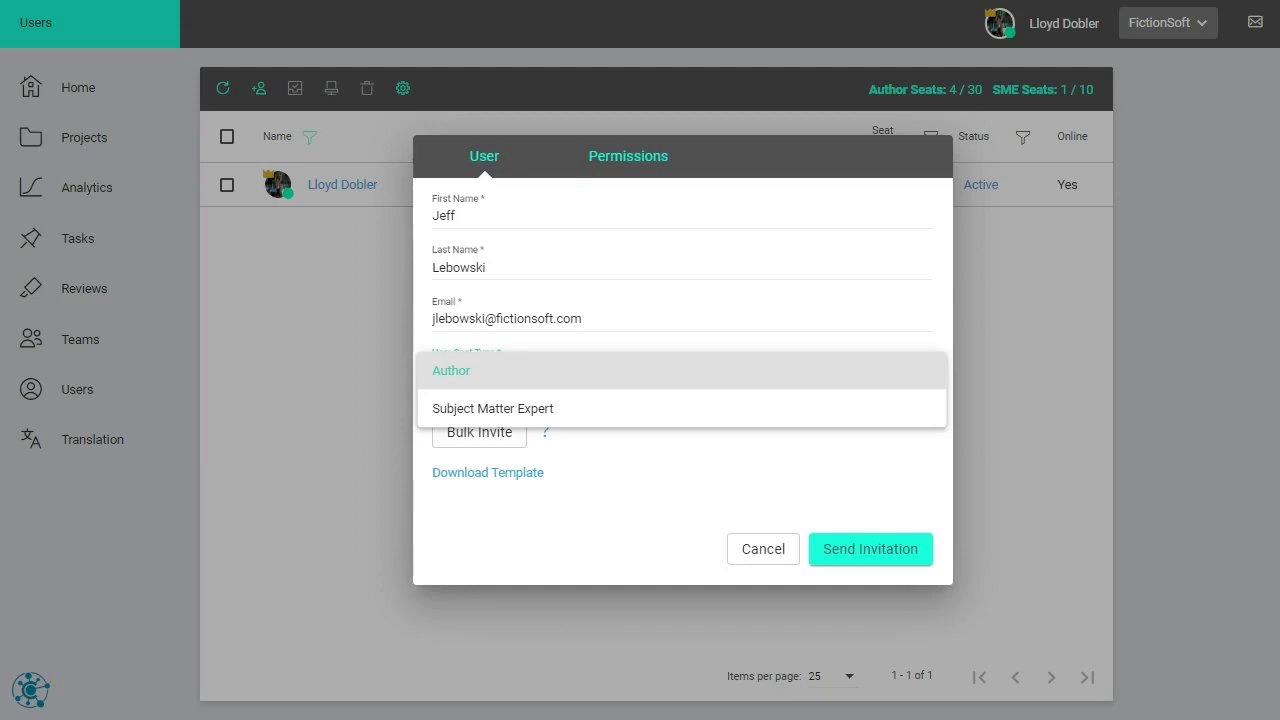
{"action": "key", "text": "Escape"}
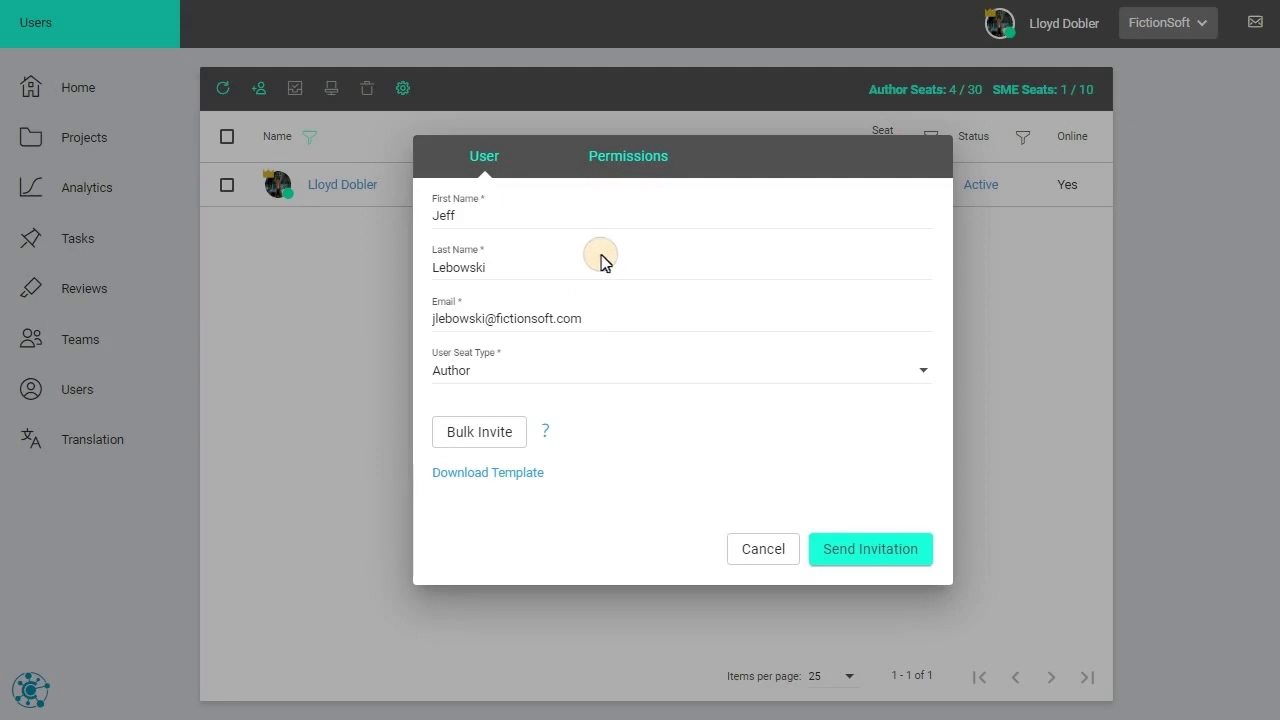
Grant the invited user all Projects permissions, including all Builds permissions, plus the User Administration permission.
{"action": "left_click", "coordinate": [631, 159]}
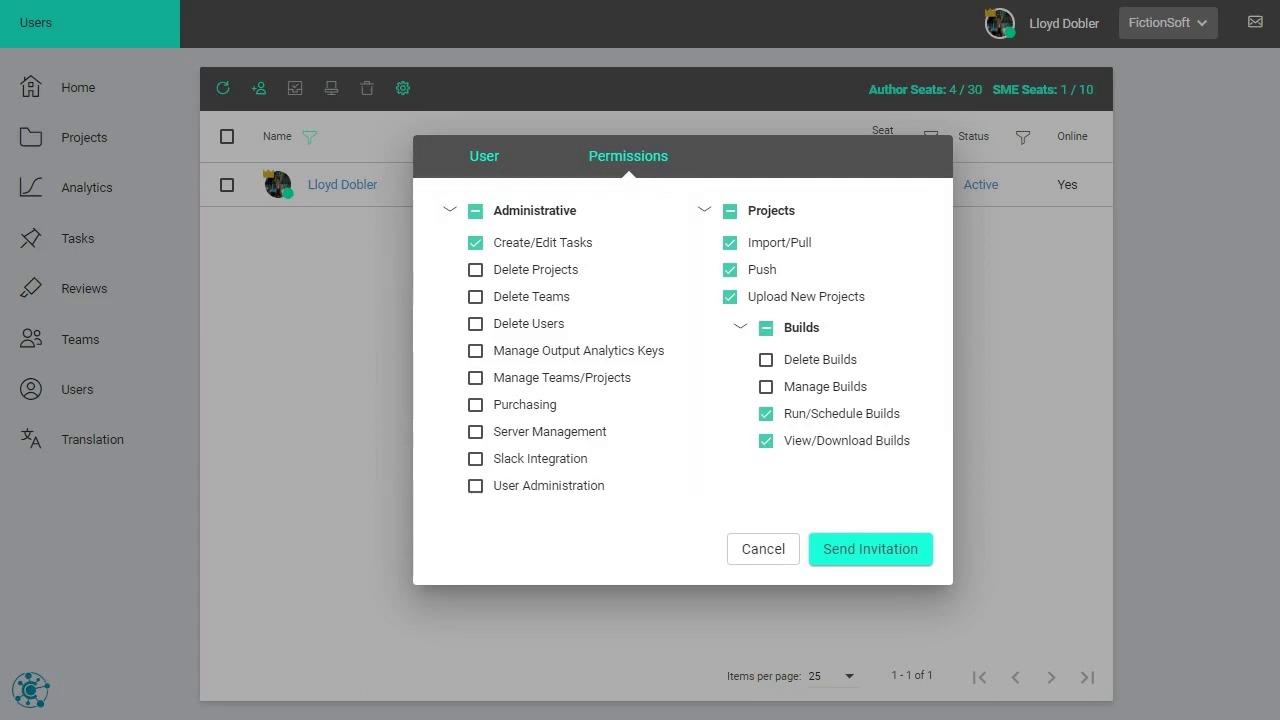
{"action": "left_click", "coordinate": [729, 210]}
{"action": "left_click", "coordinate": [729, 210]}
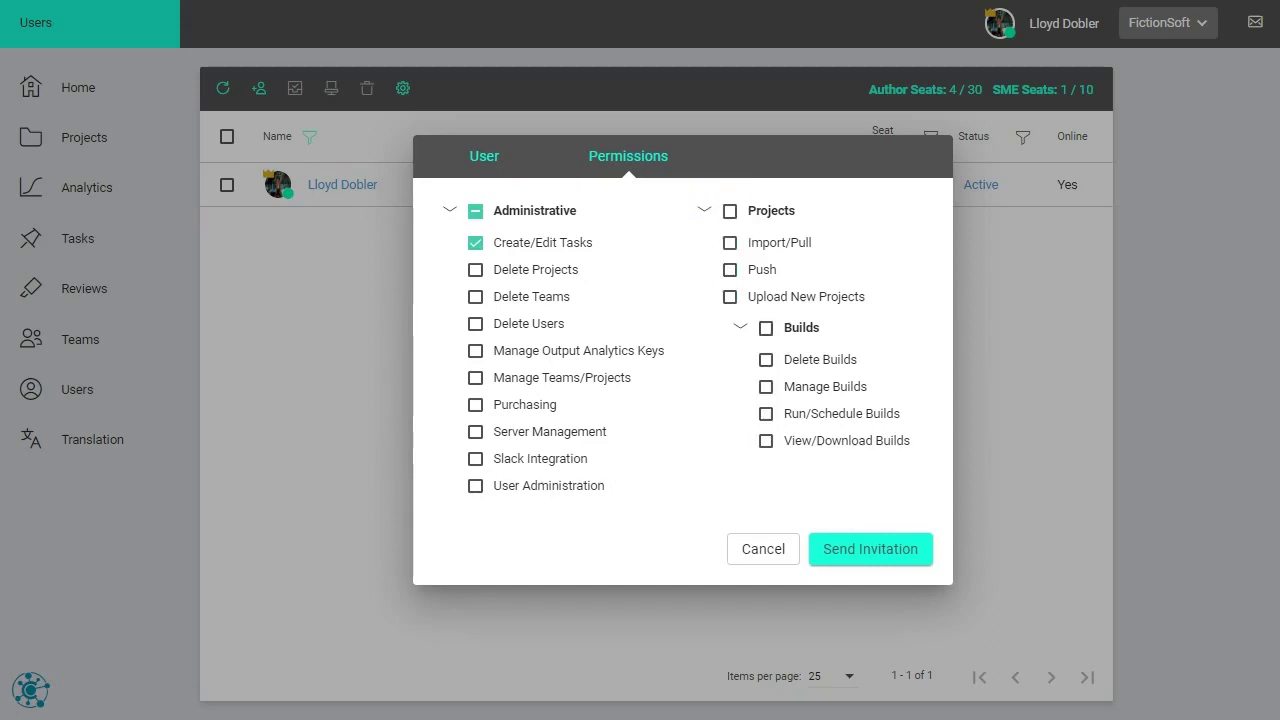
{"action": "left_click", "coordinate": [729, 210]}
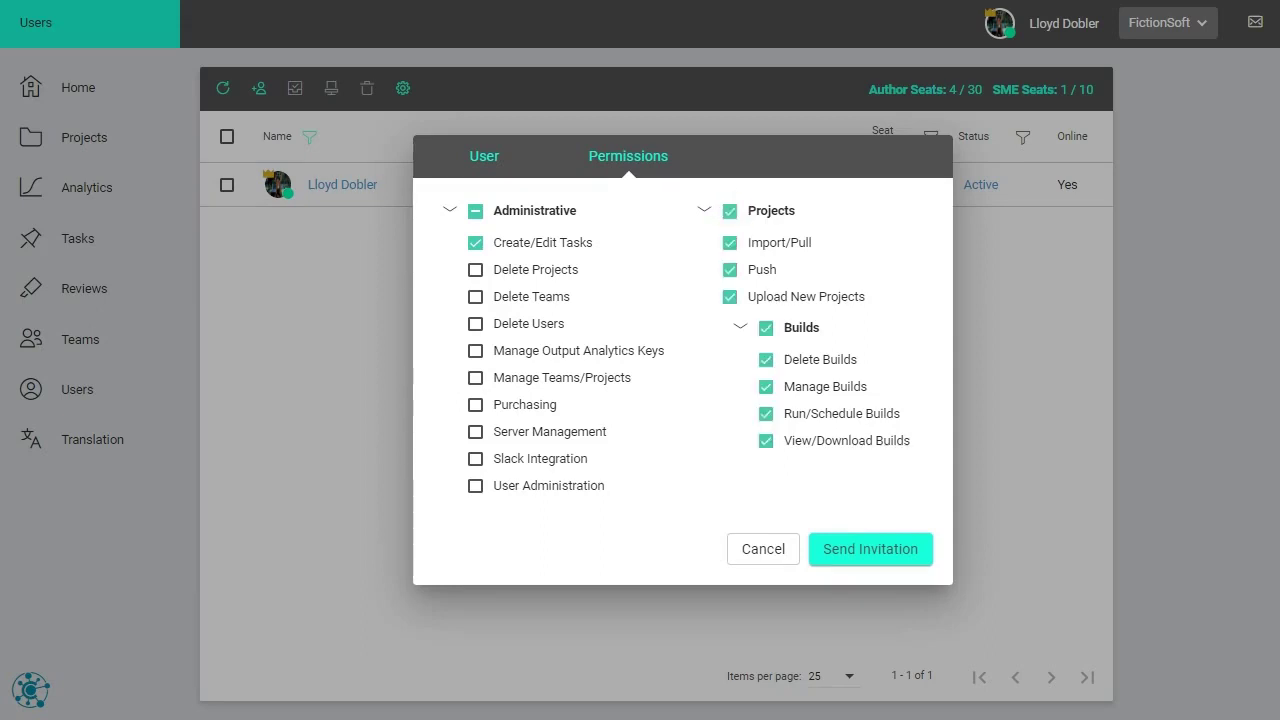
{"action": "left_click", "coordinate": [475, 485]}
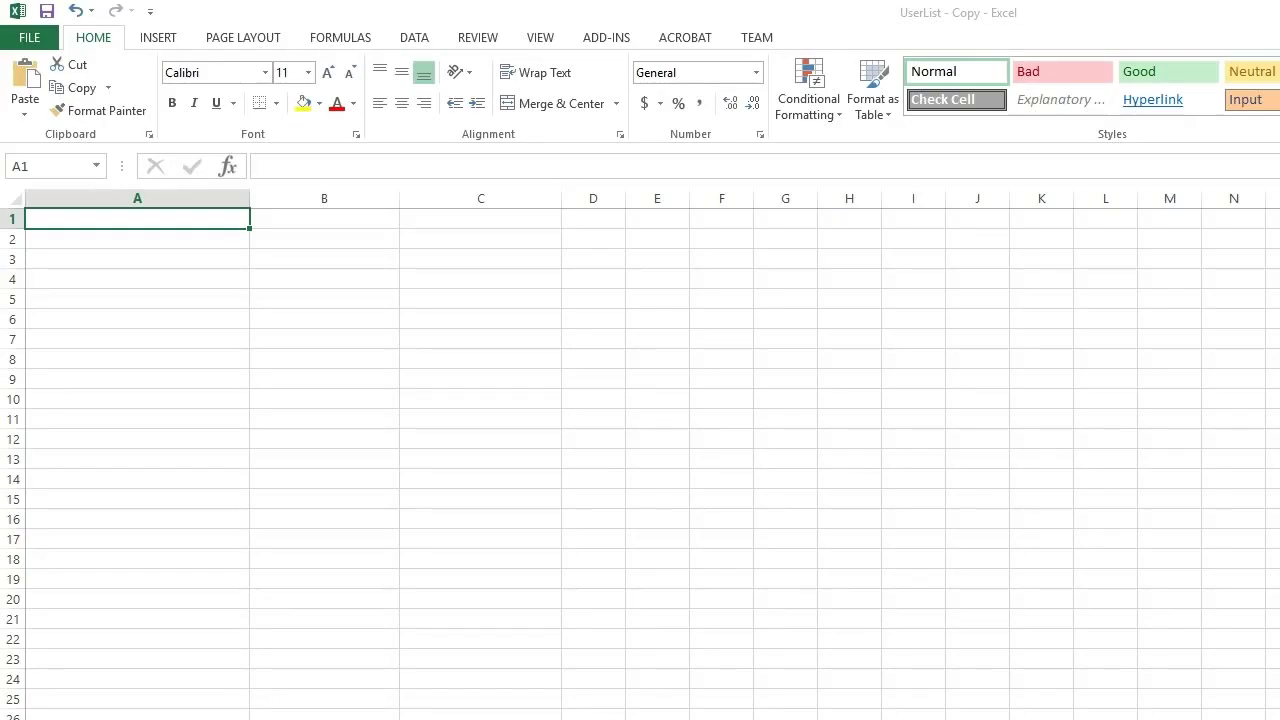
In the UserList Excel workbook, enter the headers Email, FirstName and LastName in cells A1 to C1.
{"action": "type", "text": "Email"}
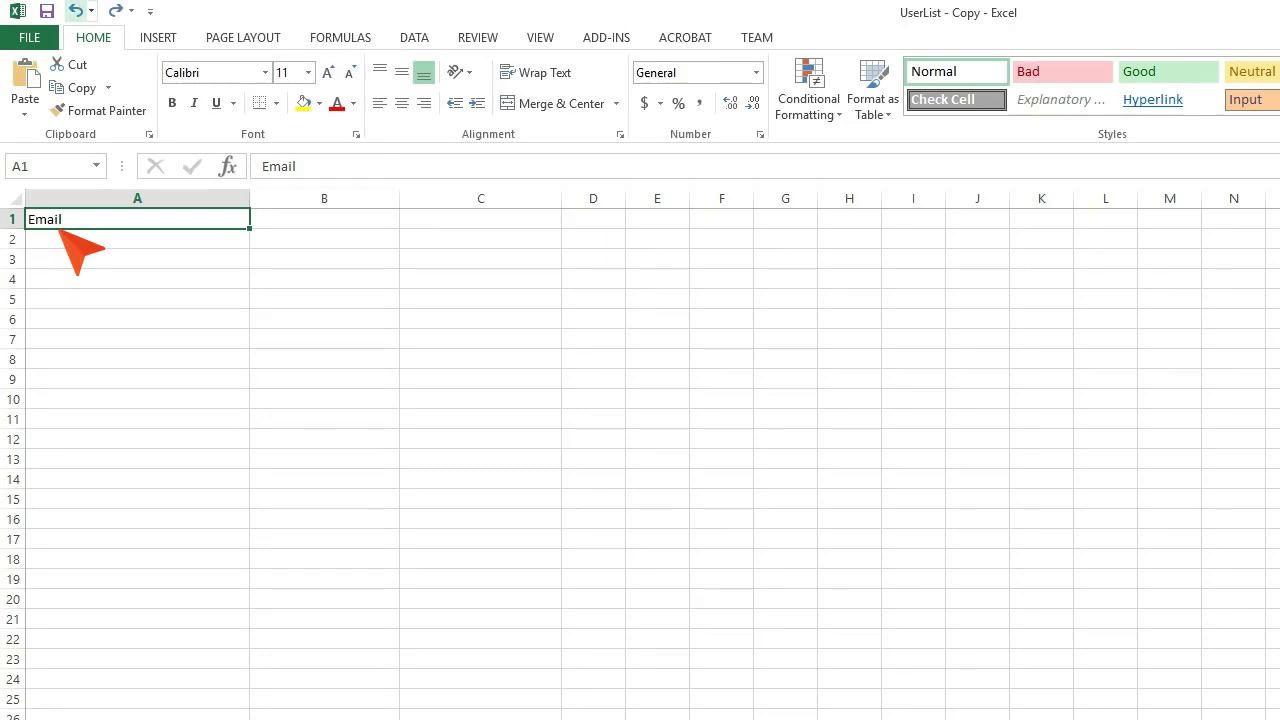
{"action": "left_click", "coordinate": [309, 226]}
{"action": "type", "text": "FirstName"}
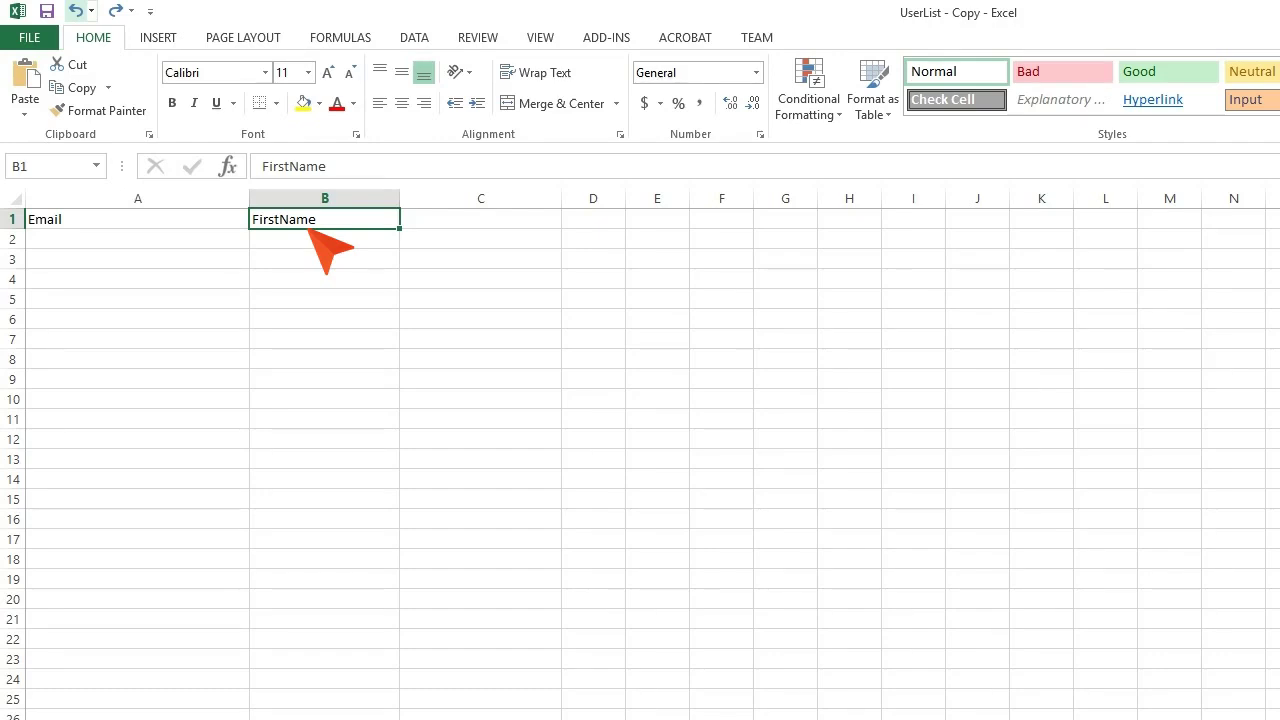
{"action": "left_click", "coordinate": [462, 228]}
{"action": "type", "text": "LastName"}
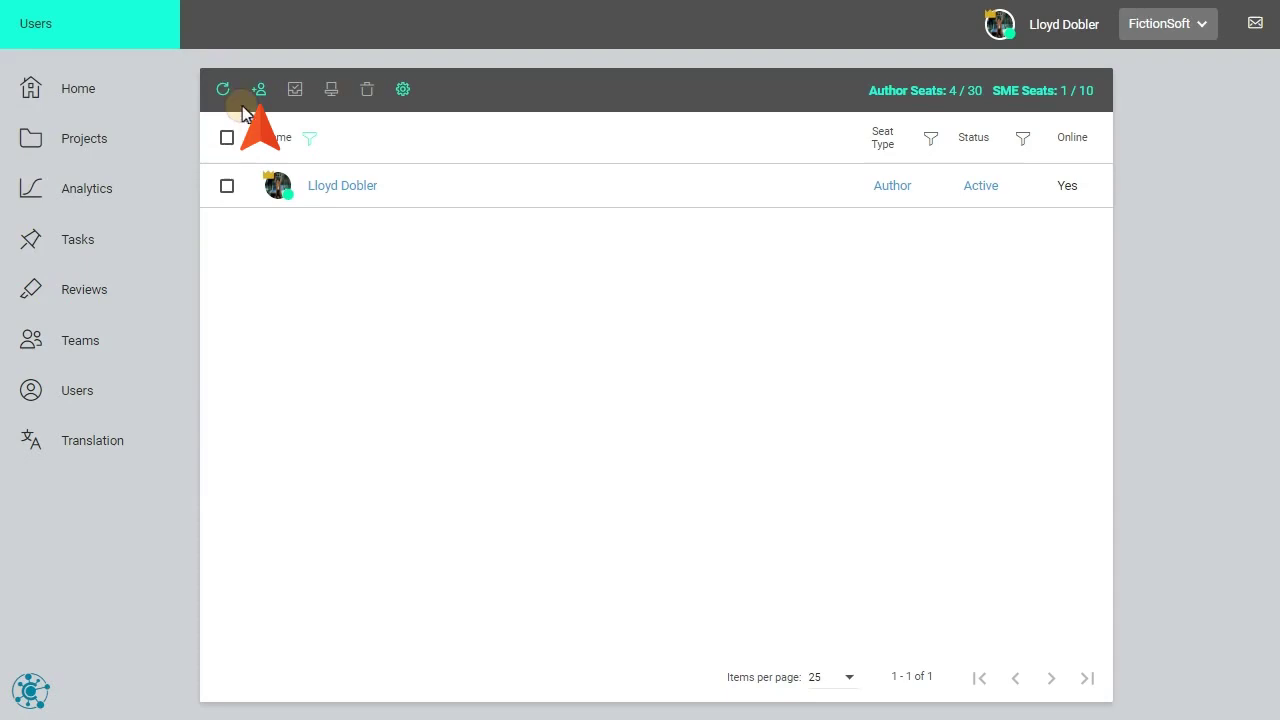
Back in the web portal, upload Users.csv for a bulk invitation and expand the invalid email entries.
{"action": "left_click", "coordinate": [258, 89]}
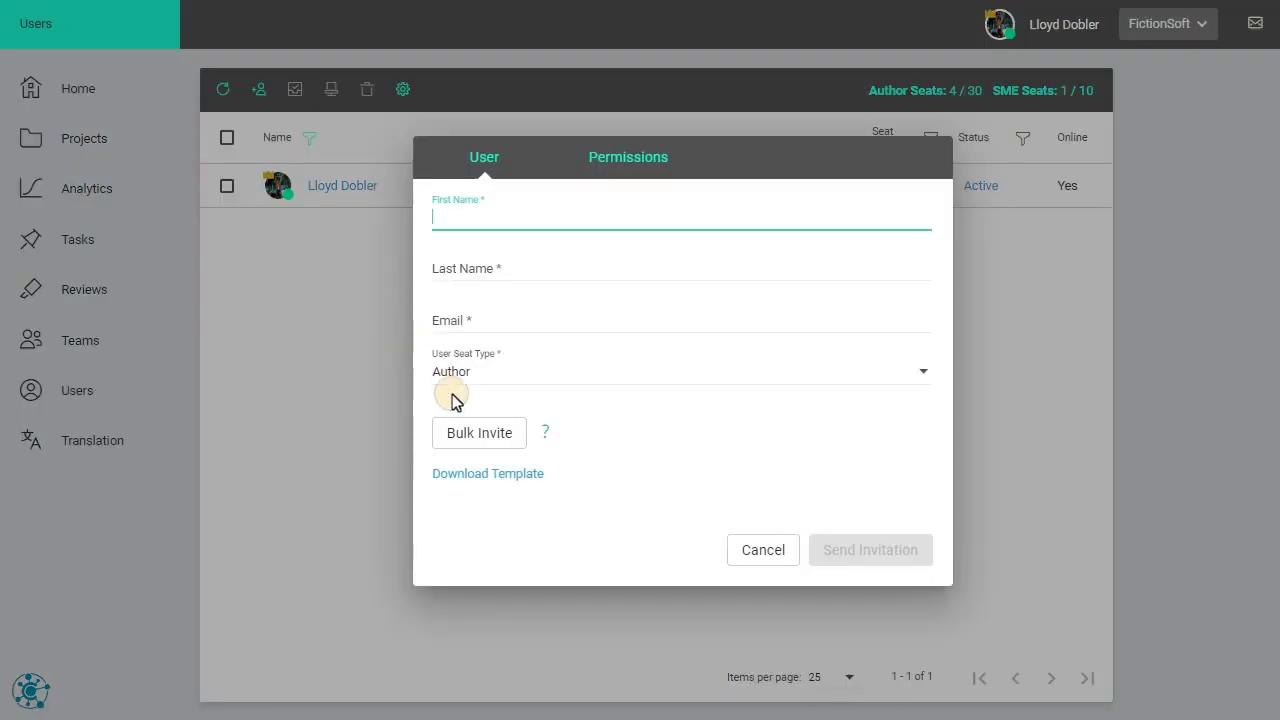
{"action": "left_click", "coordinate": [478, 432]}
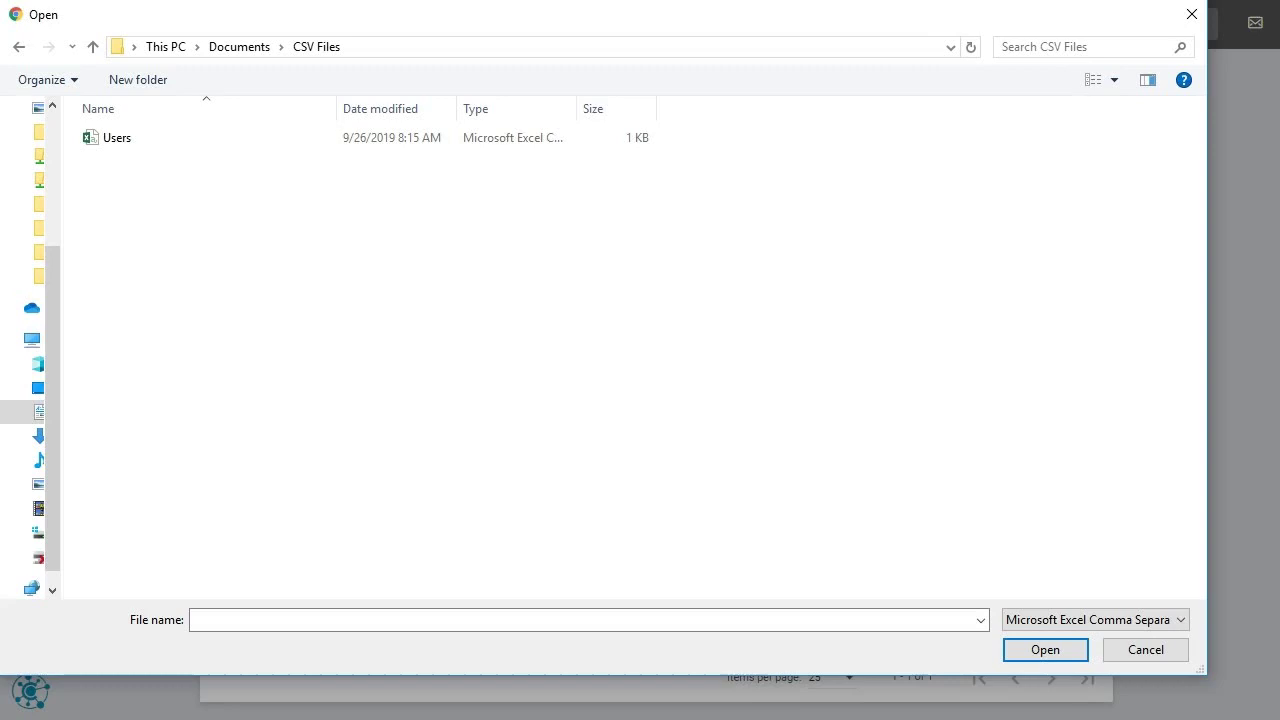
{"action": "double_click", "coordinate": [120, 134]}
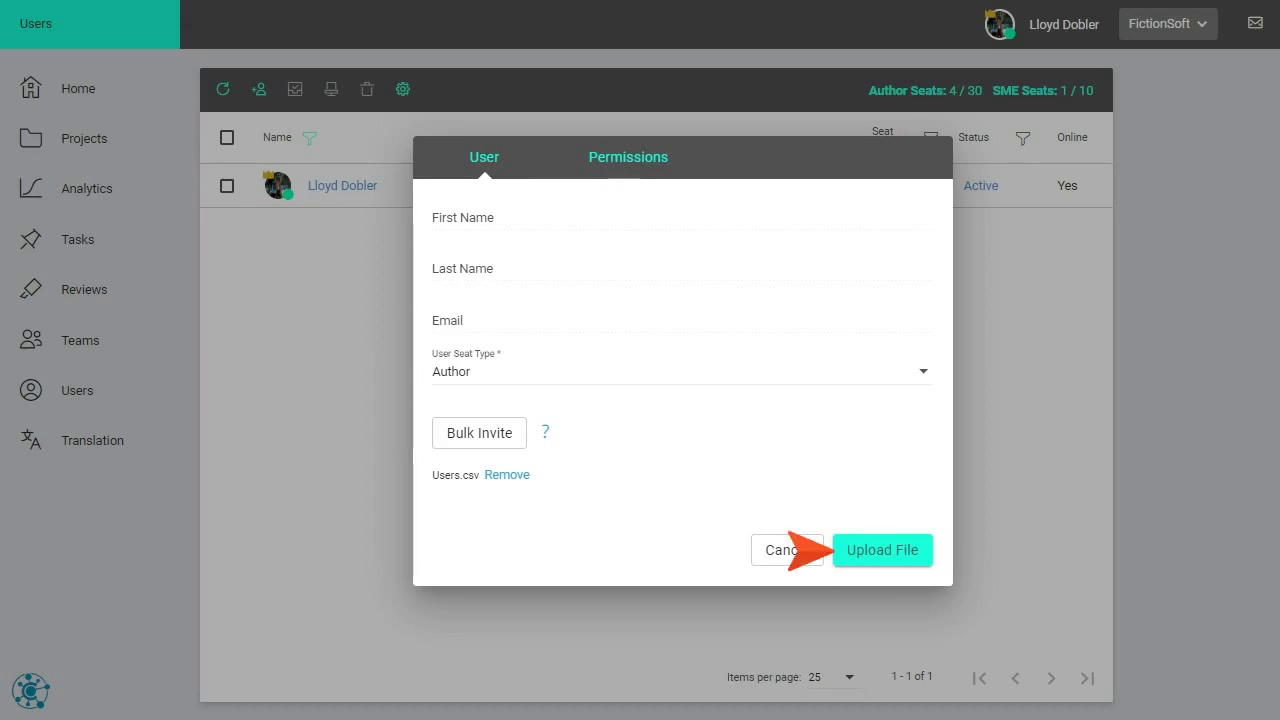
{"action": "left_click", "coordinate": [884, 548]}
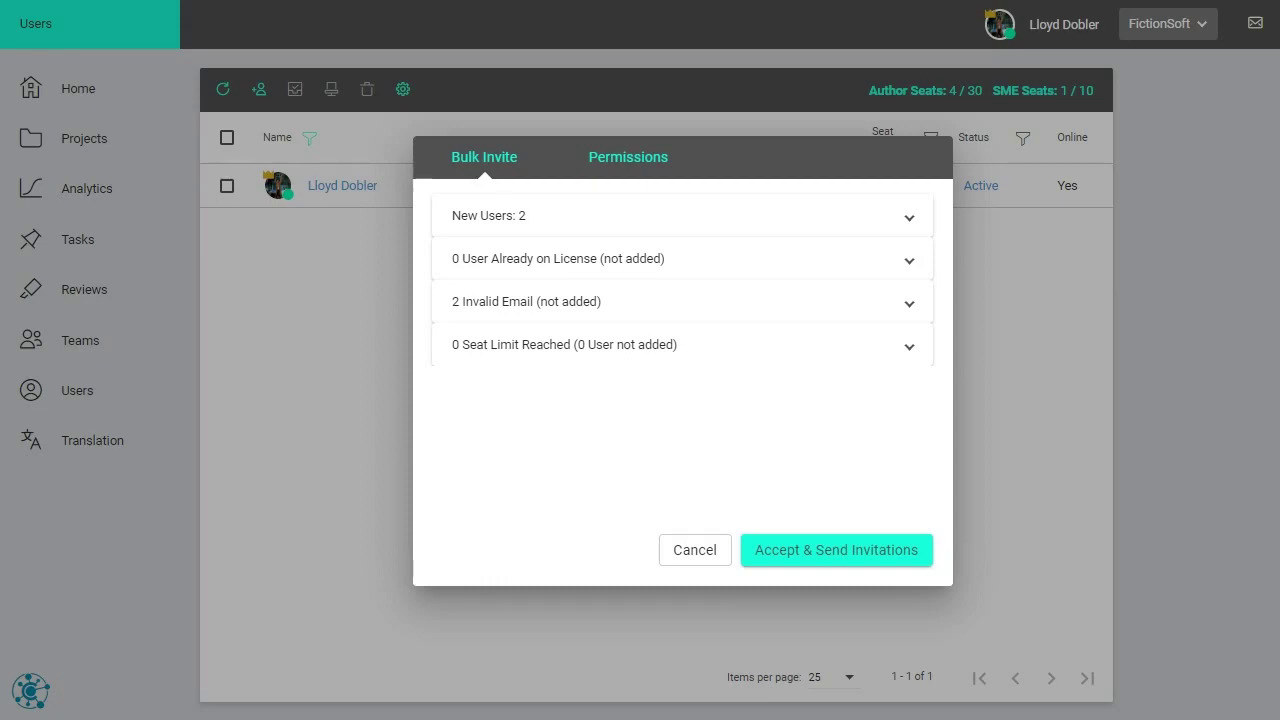
{"action": "left_click", "coordinate": [908, 304]}
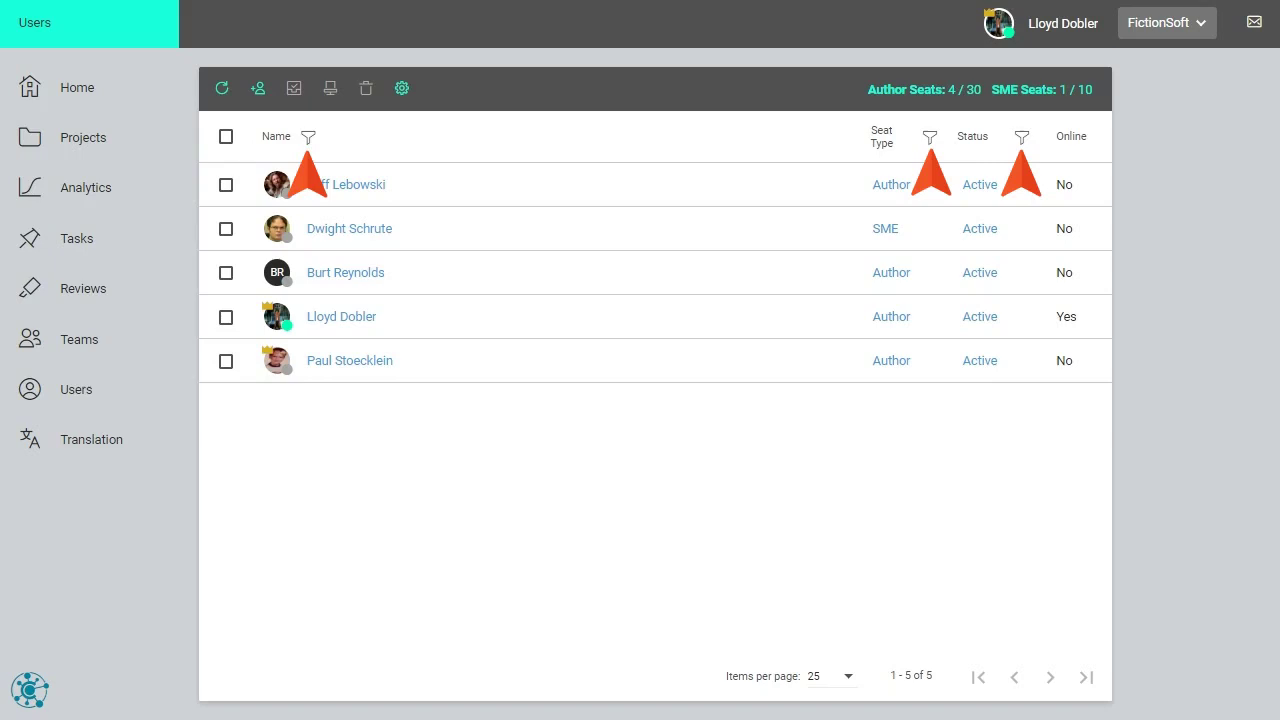
Select the first, second and fourth users in the user list.
{"action": "left_click", "coordinate": [226, 184]}
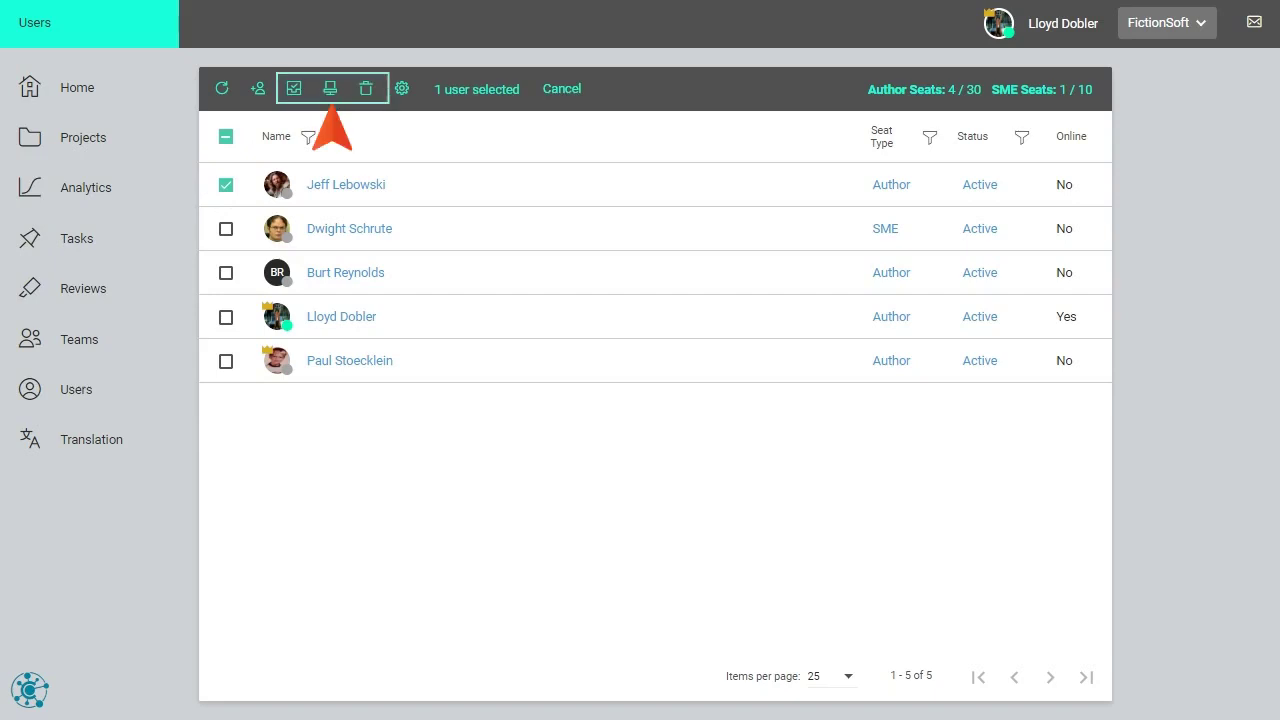
{"action": "left_click", "coordinate": [226, 228]}
{"action": "left_click", "coordinate": [226, 317]}
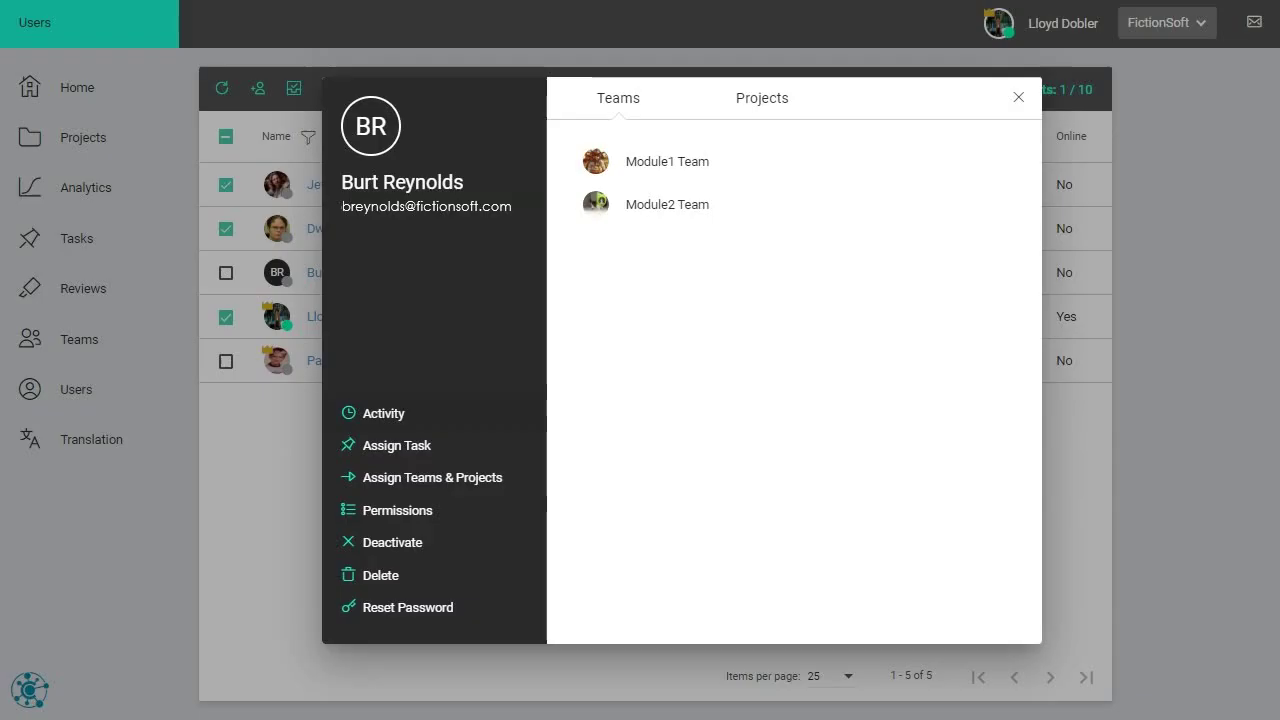
Open the third listed user's permissions, remove Push at the Global Permissions level, and save.
{"action": "left_click", "coordinate": [277, 272]}
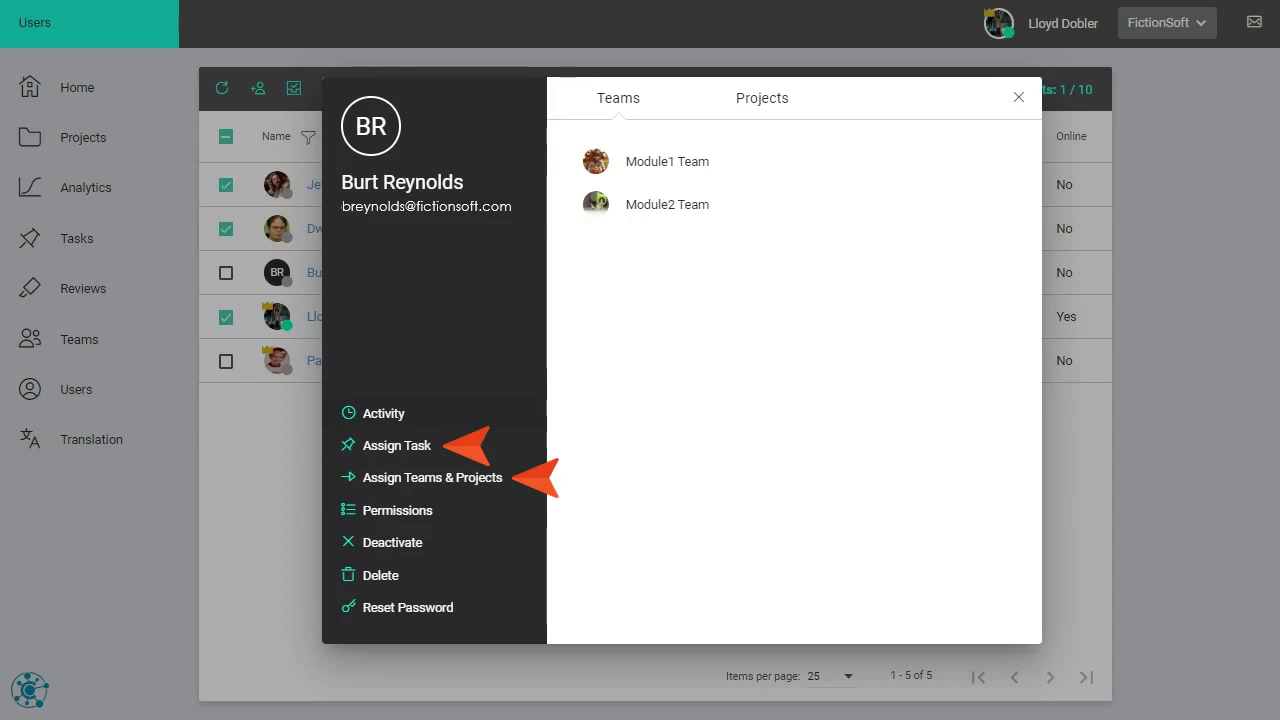
{"action": "left_click", "coordinate": [405, 506]}
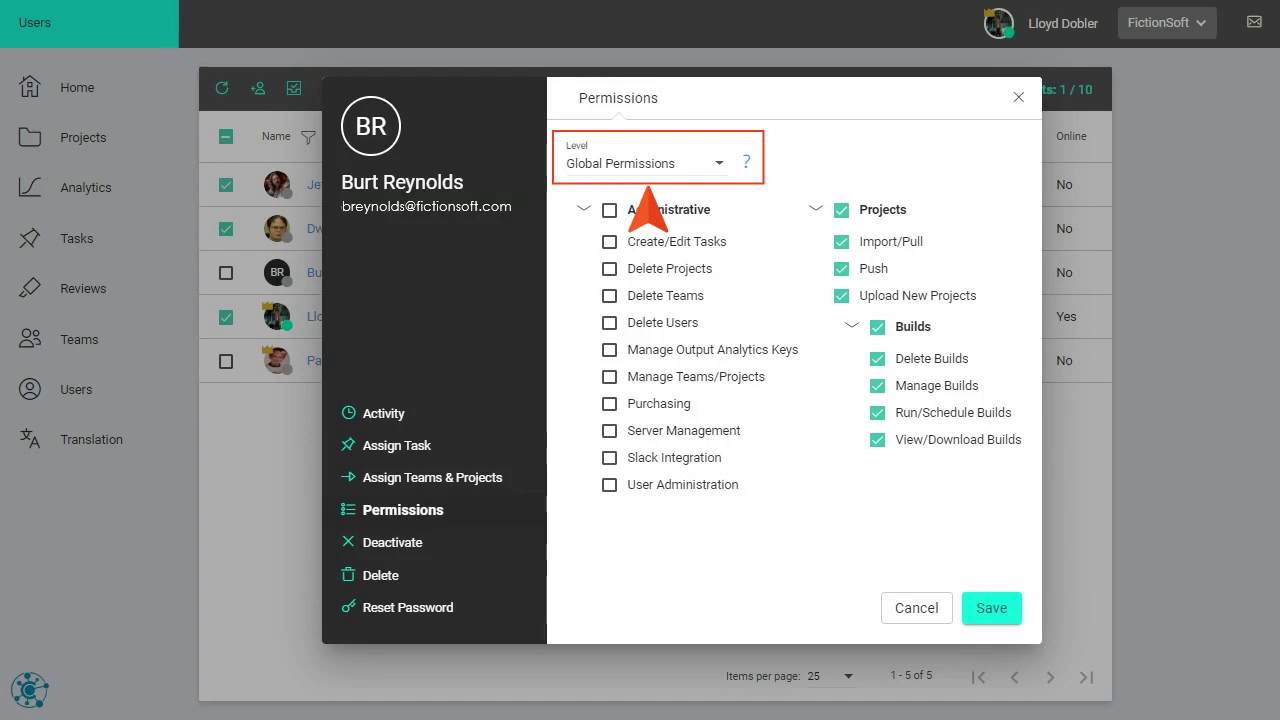
{"action": "left_click", "coordinate": [712, 166]}
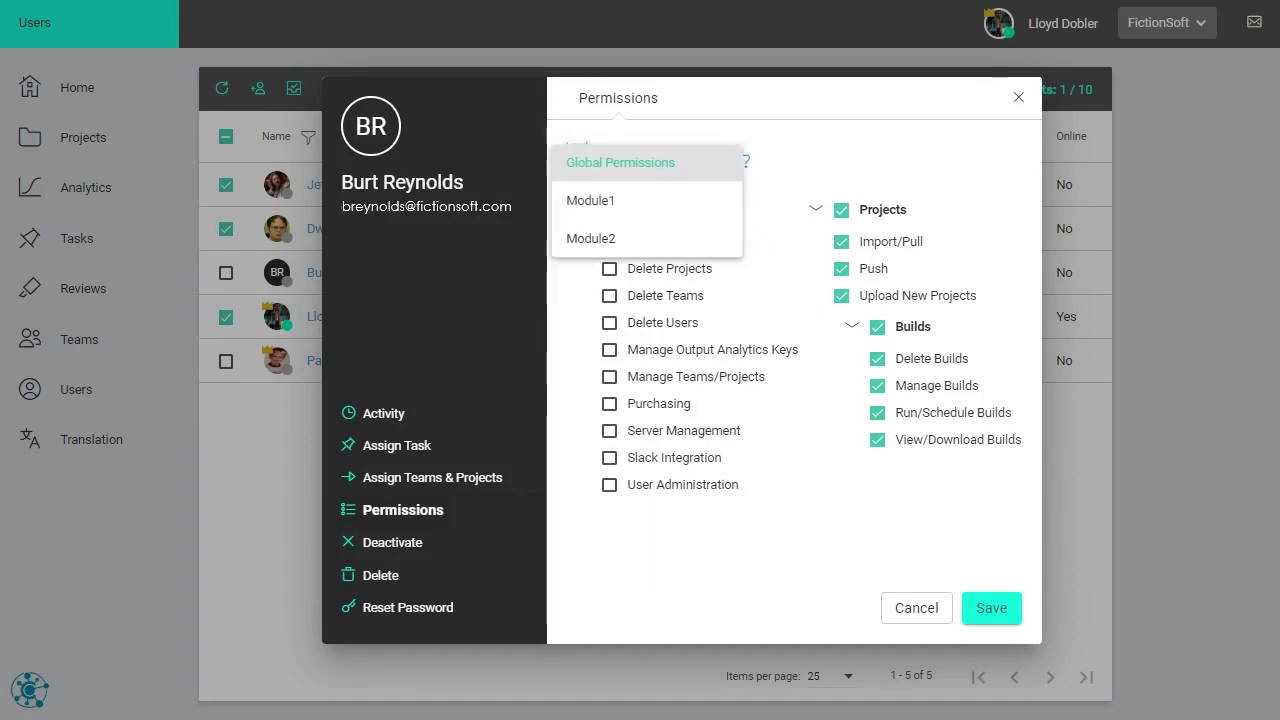
{"action": "key", "text": "Escape"}
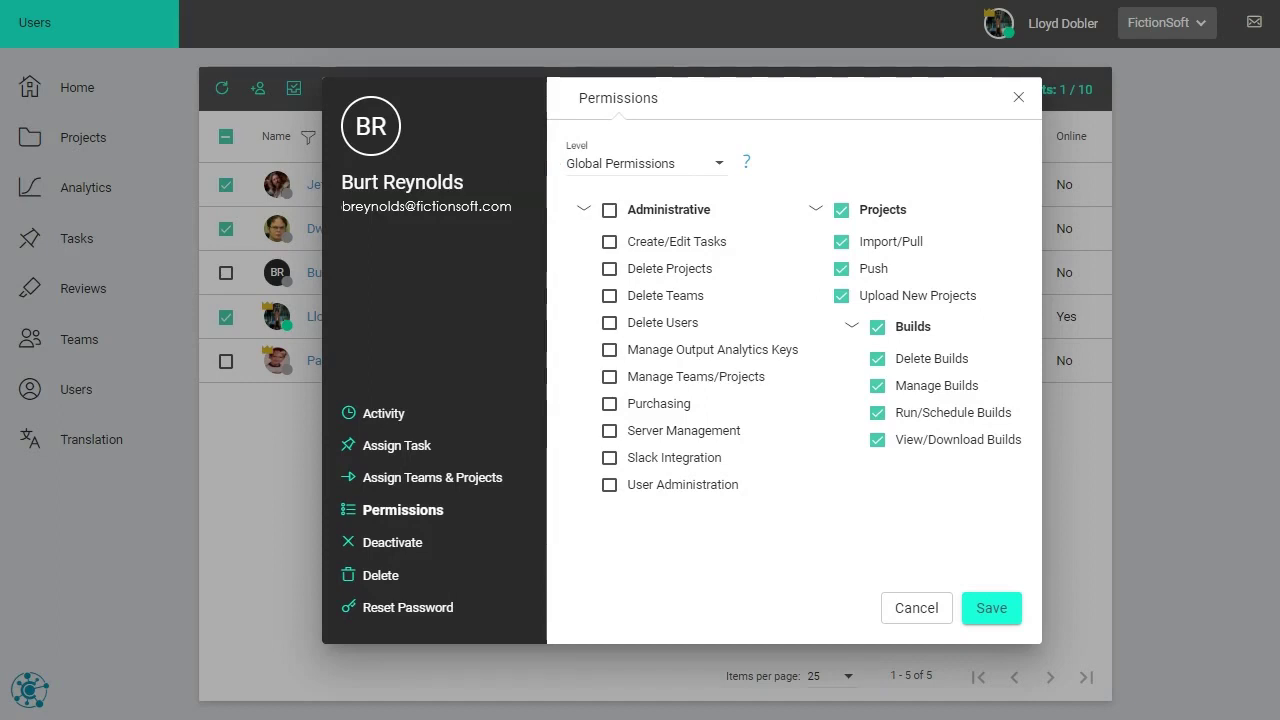
{"action": "left_click", "coordinate": [841, 268]}
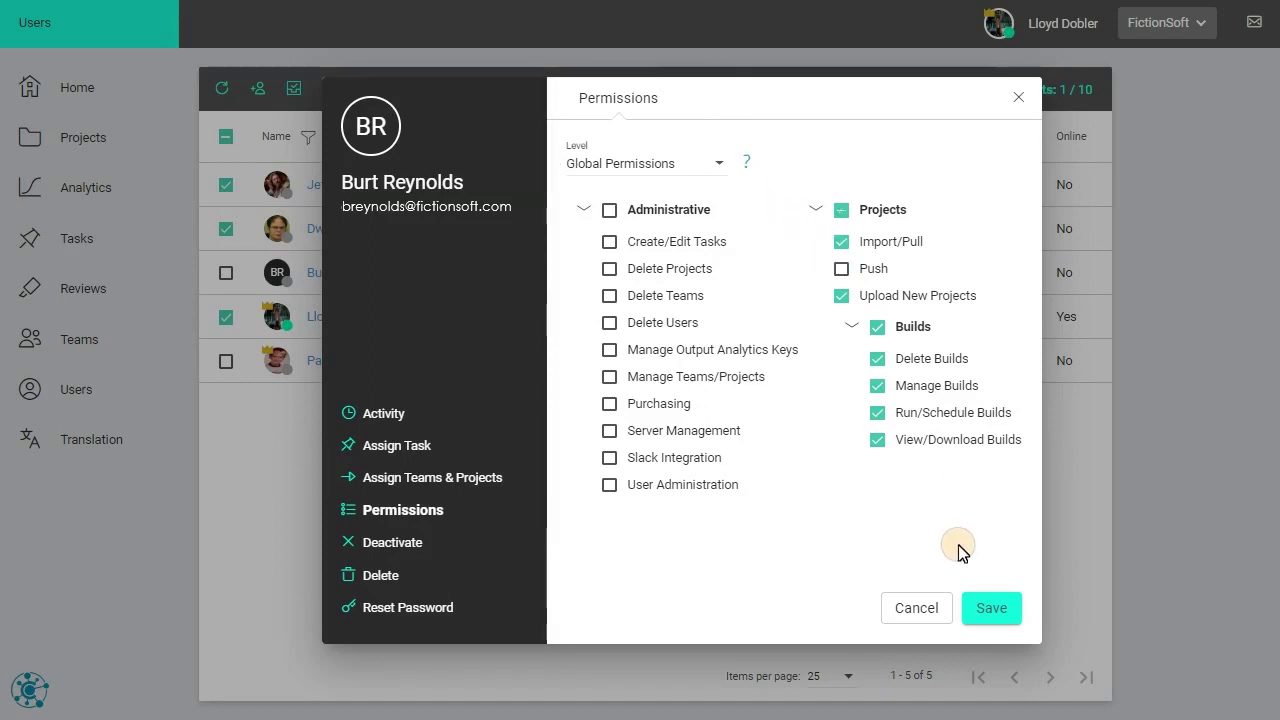
{"action": "left_click", "coordinate": [988, 606]}
Grant the same user the Push permission at the Module1 level only and save.
{"action": "left_click", "coordinate": [415, 522]}
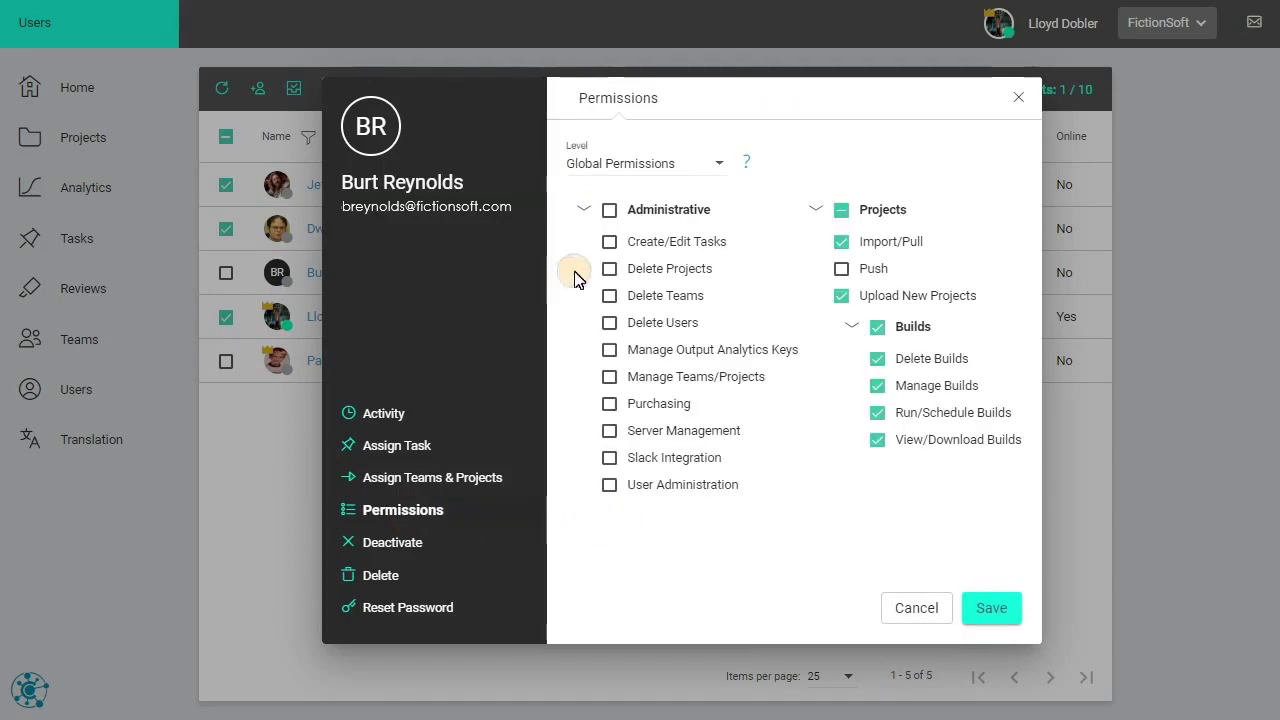
{"action": "left_click", "coordinate": [684, 176]}
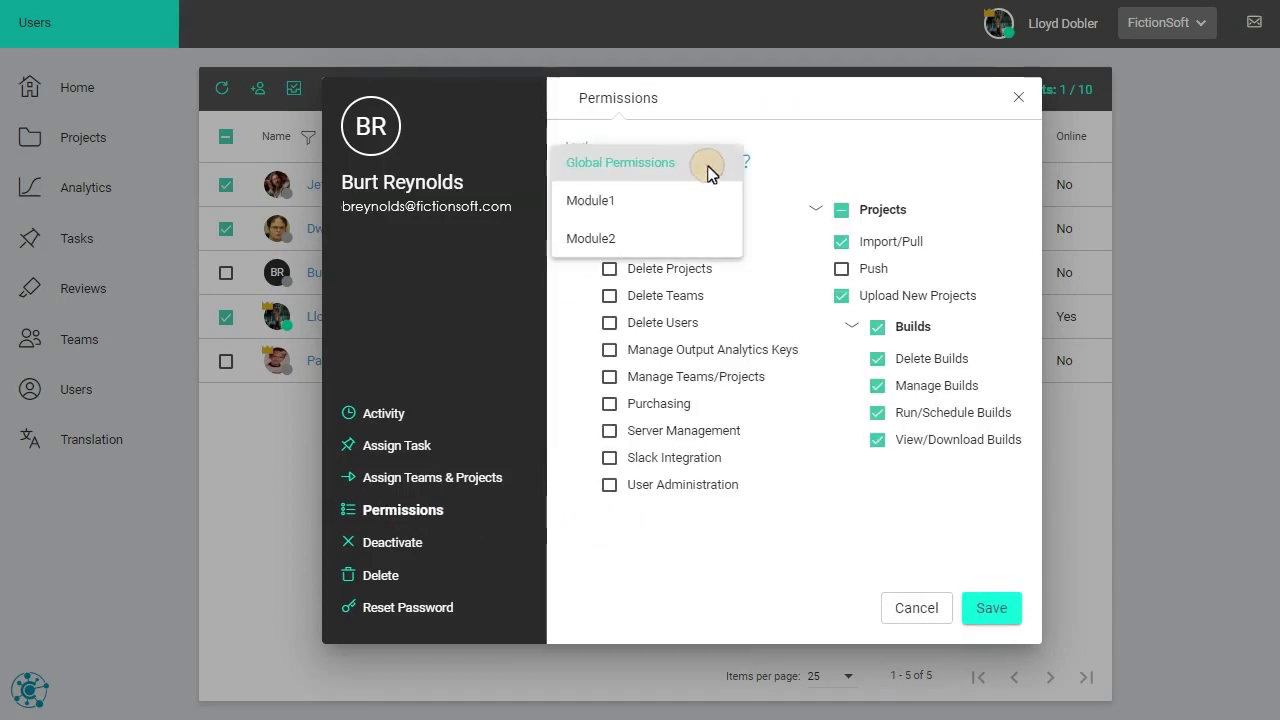
{"action": "left_click", "coordinate": [648, 199]}
{"action": "left_click", "coordinate": [841, 269]}
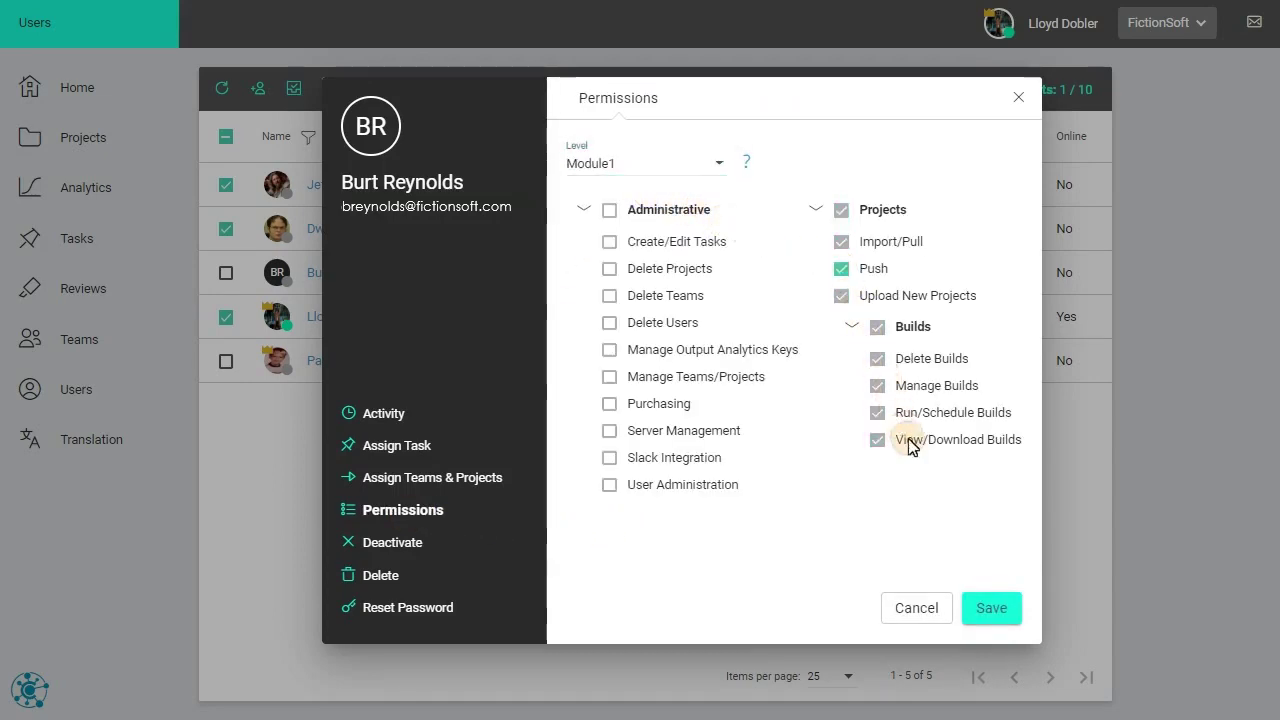
{"action": "left_click", "coordinate": [986, 606]}
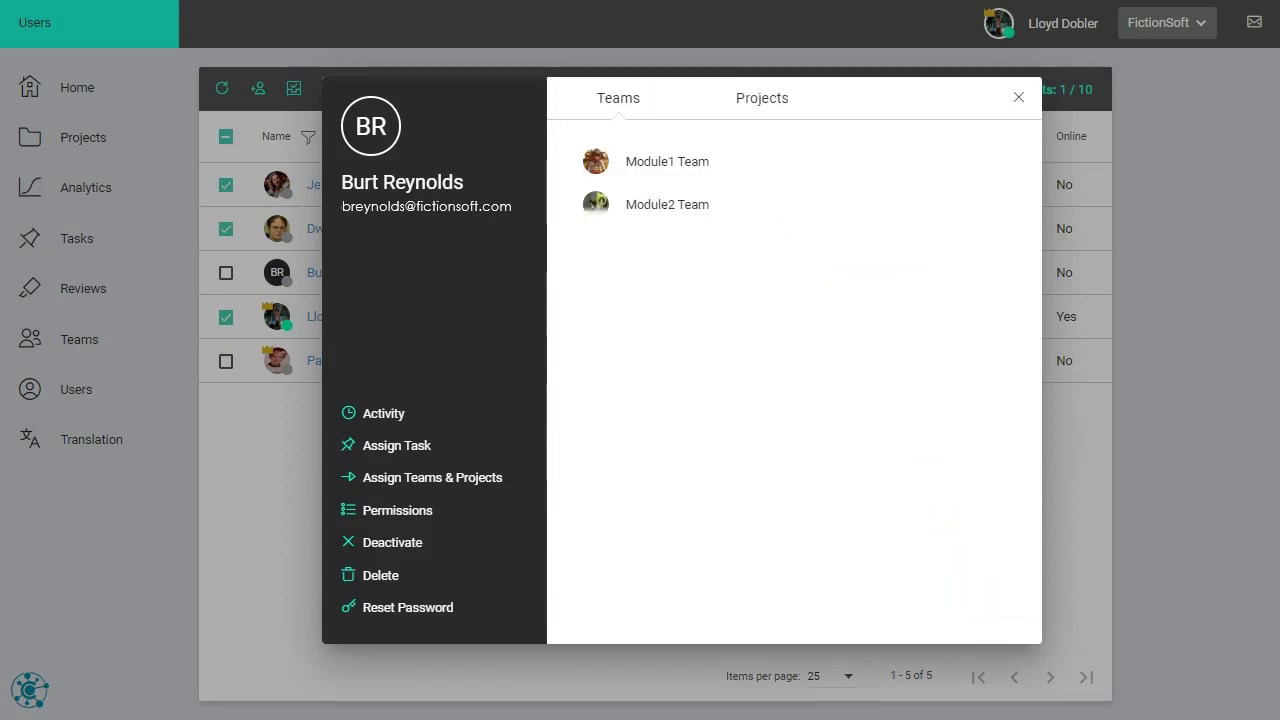